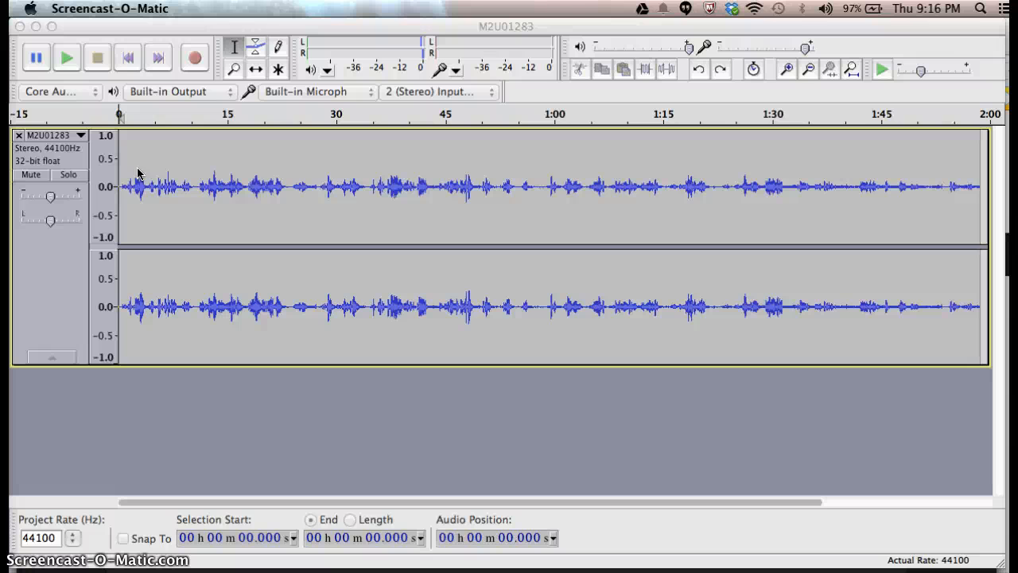
Play the opening seconds of the M2U01283 recording to check its volume, and stop playback.
click(67, 60)
click(69, 60)
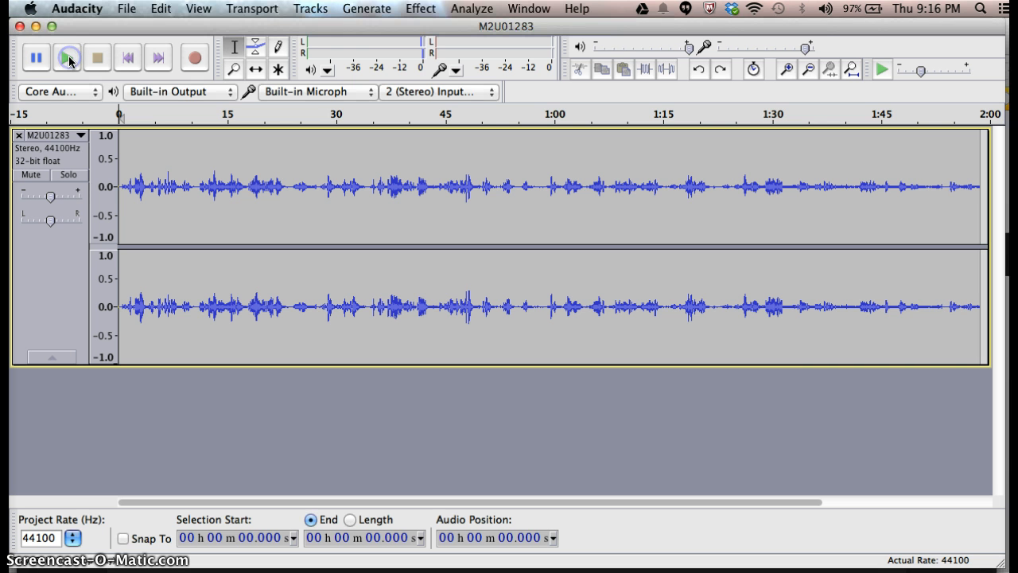
click(68, 60)
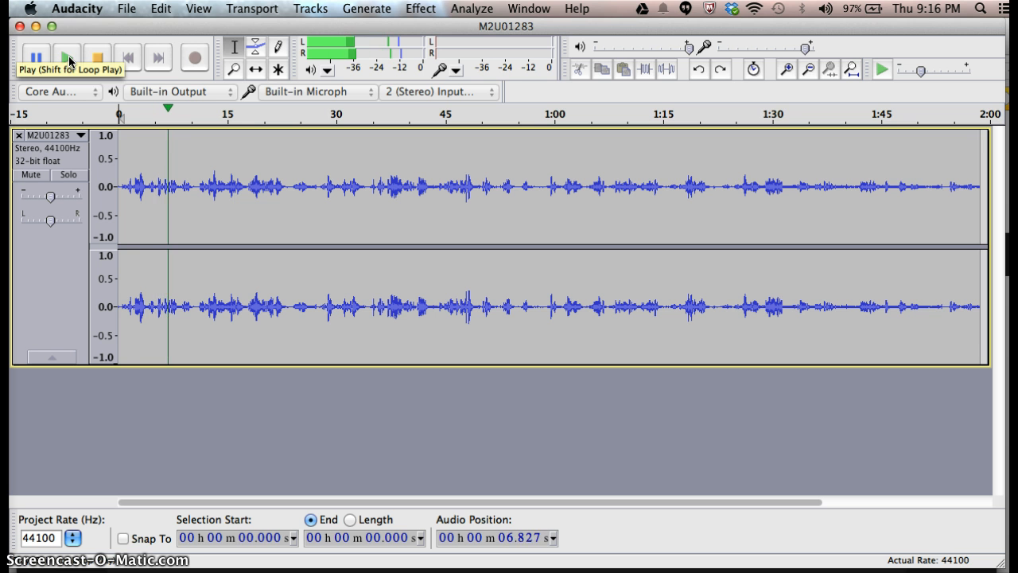
click(95, 59)
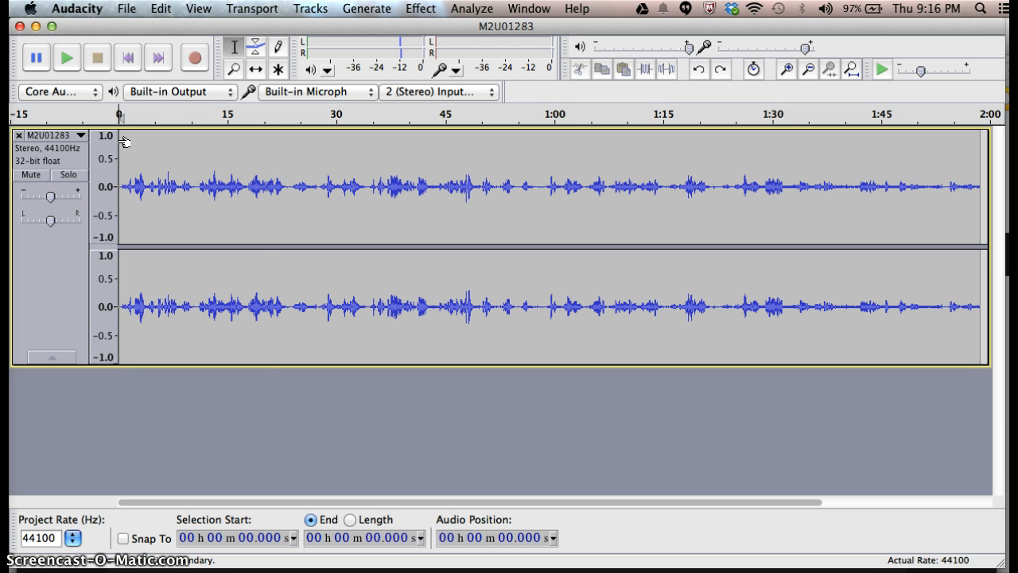
Select the first 30 seconds or so of the recording, preview Amplify at 10.9 dB and apply it.
drag(121, 141, 341, 138)
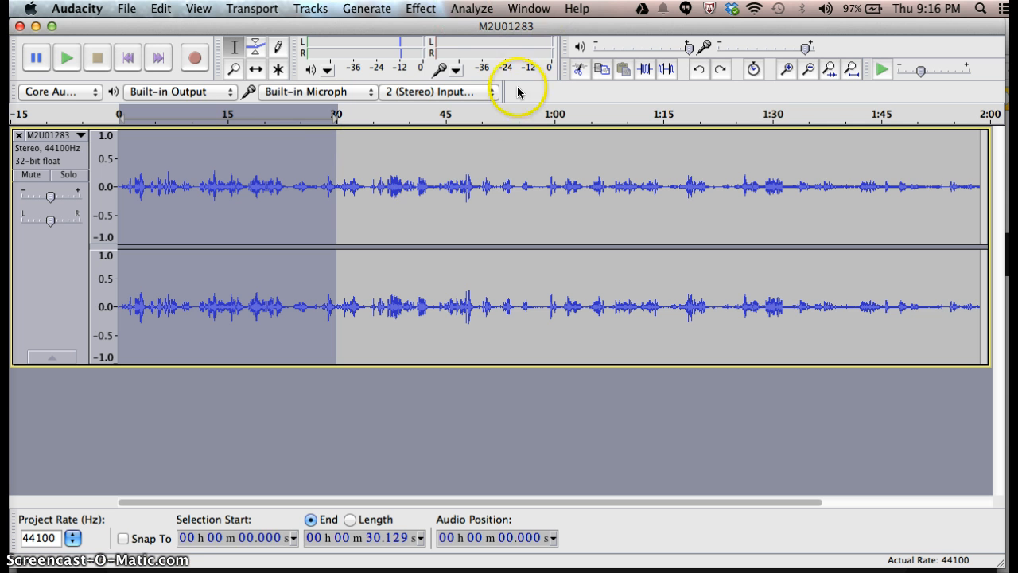
click(419, 9)
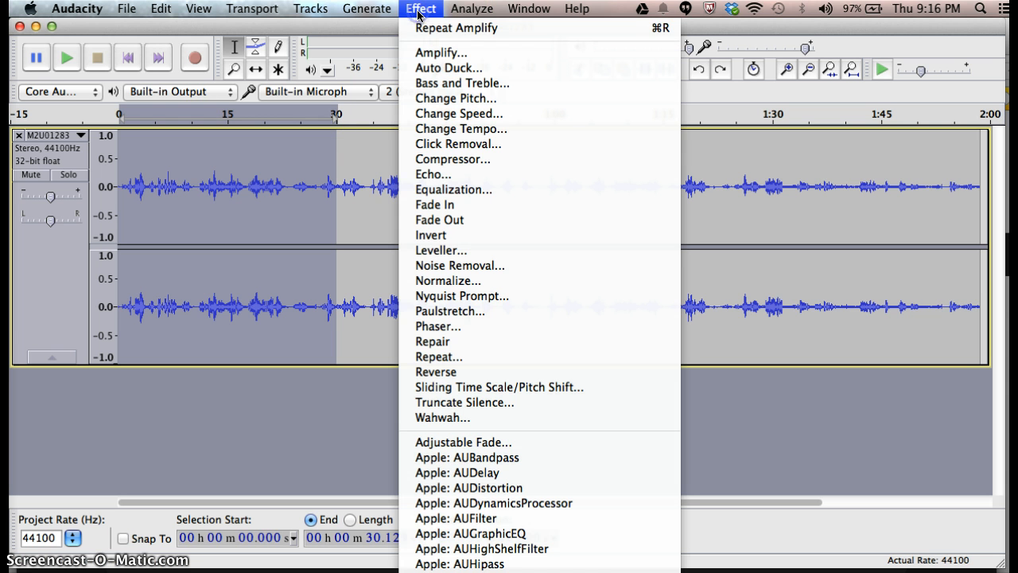
click(436, 53)
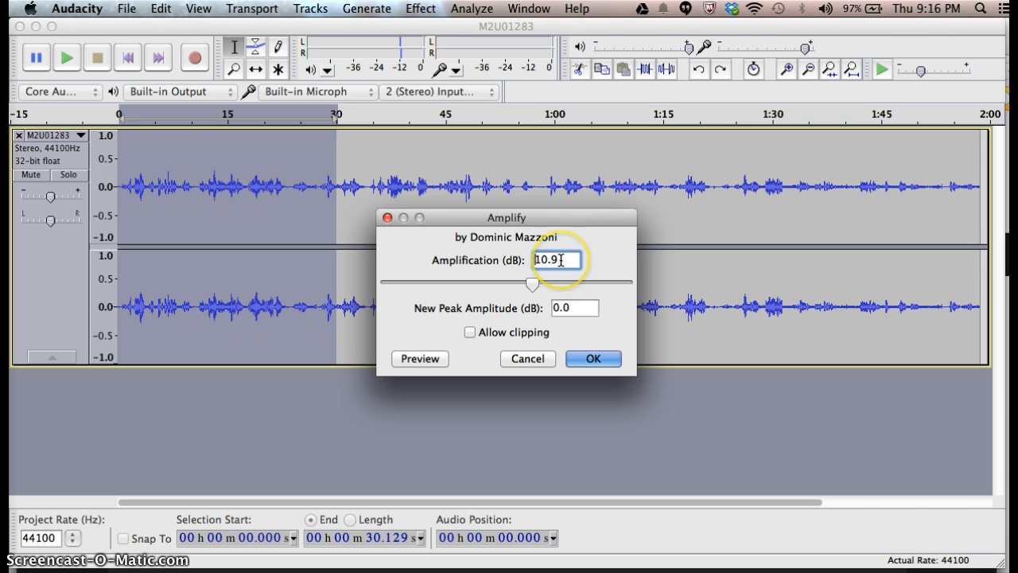
click(422, 360)
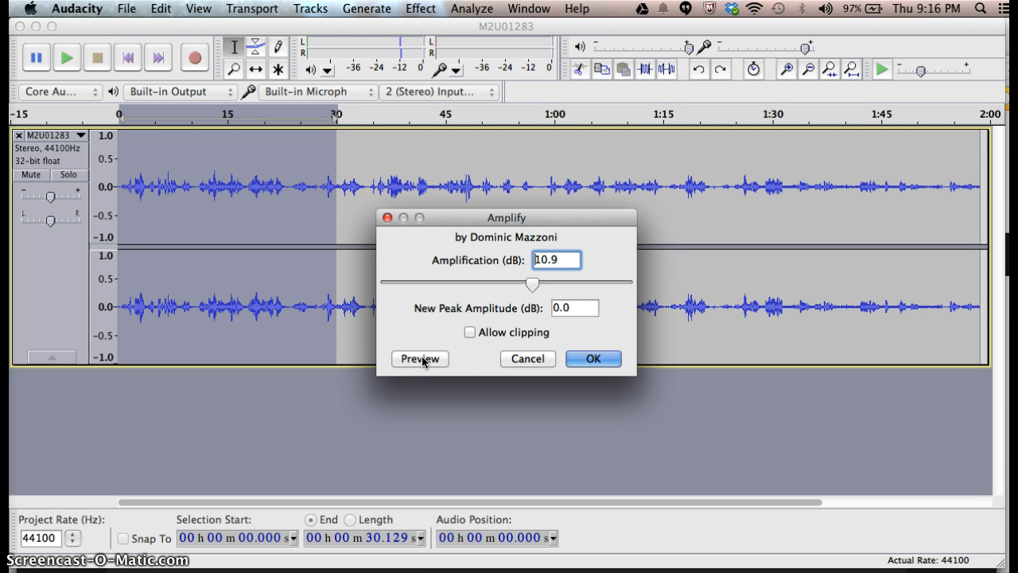
click(422, 359)
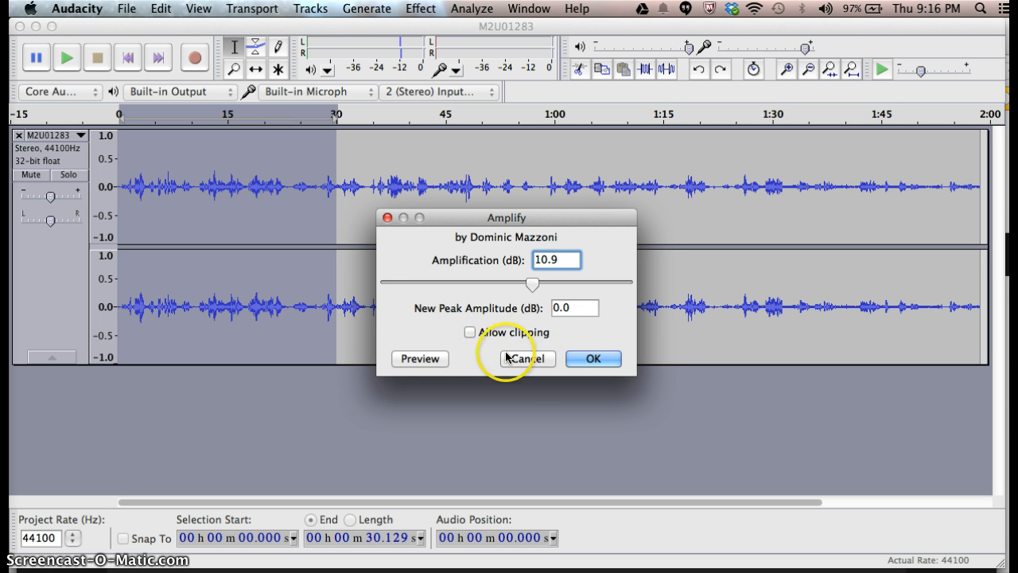
click(593, 359)
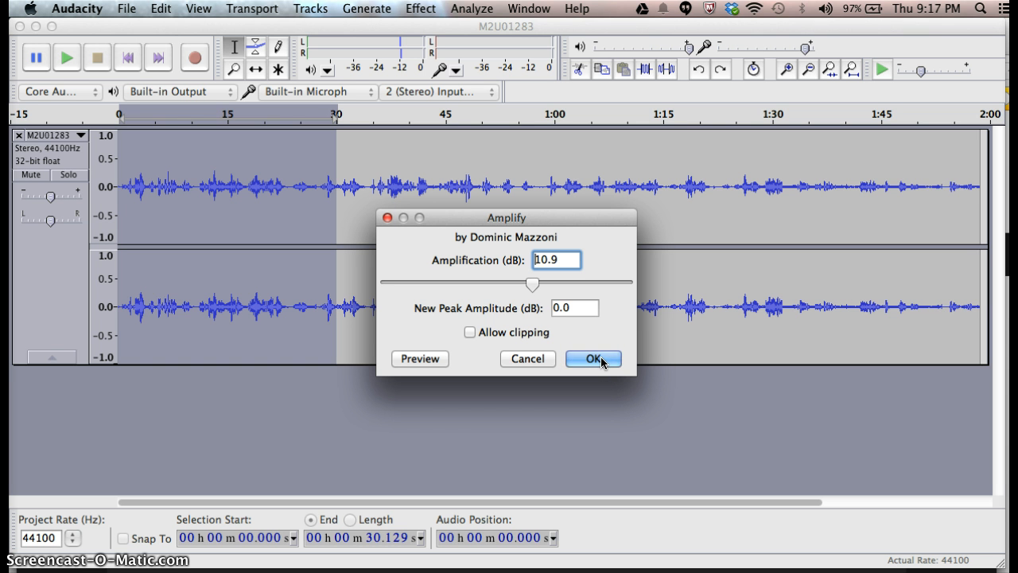
click(601, 359)
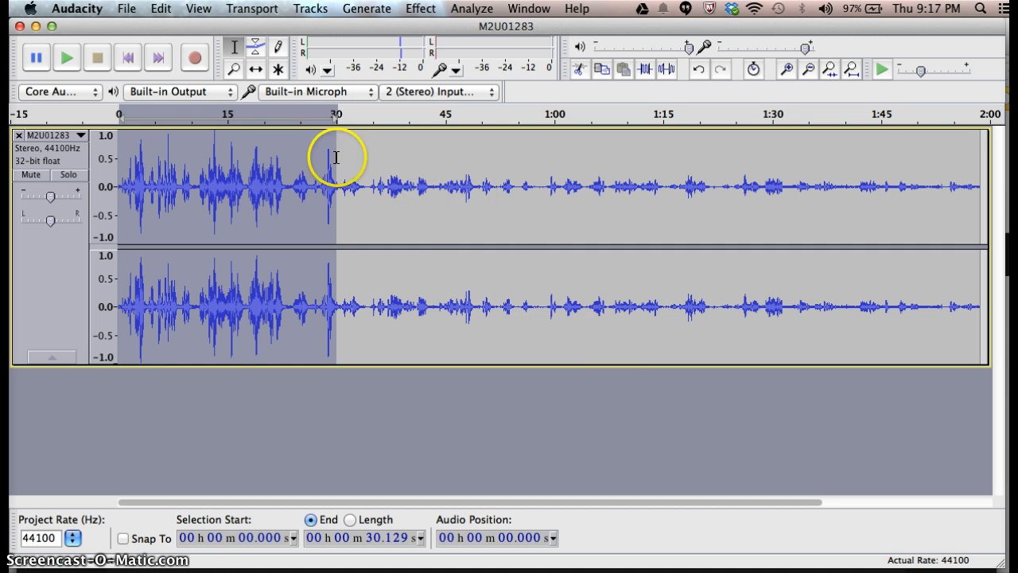
Listen to the opening of the amplified section, stop playback and return the cursor to the start of the track.
click(66, 59)
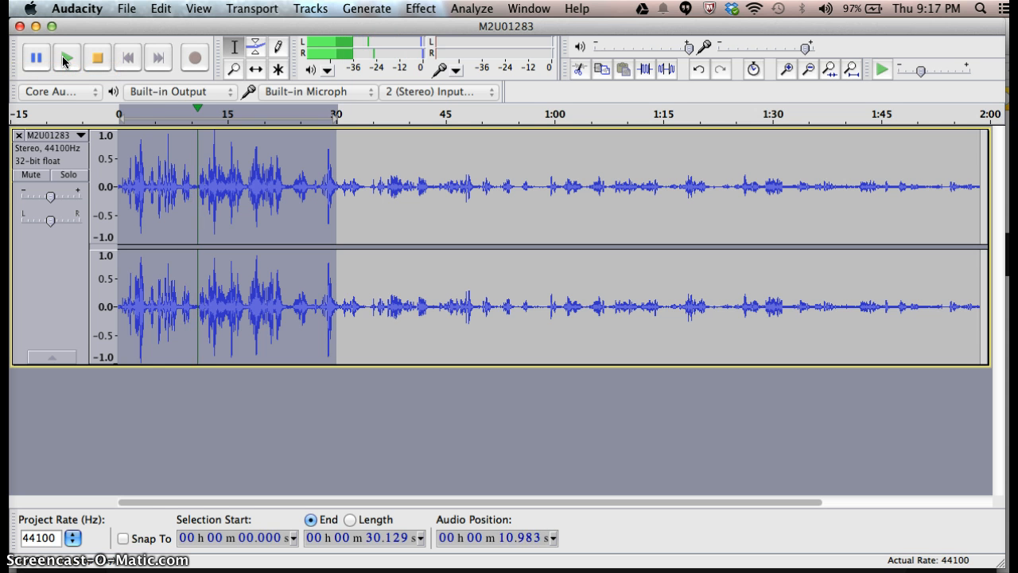
click(96, 57)
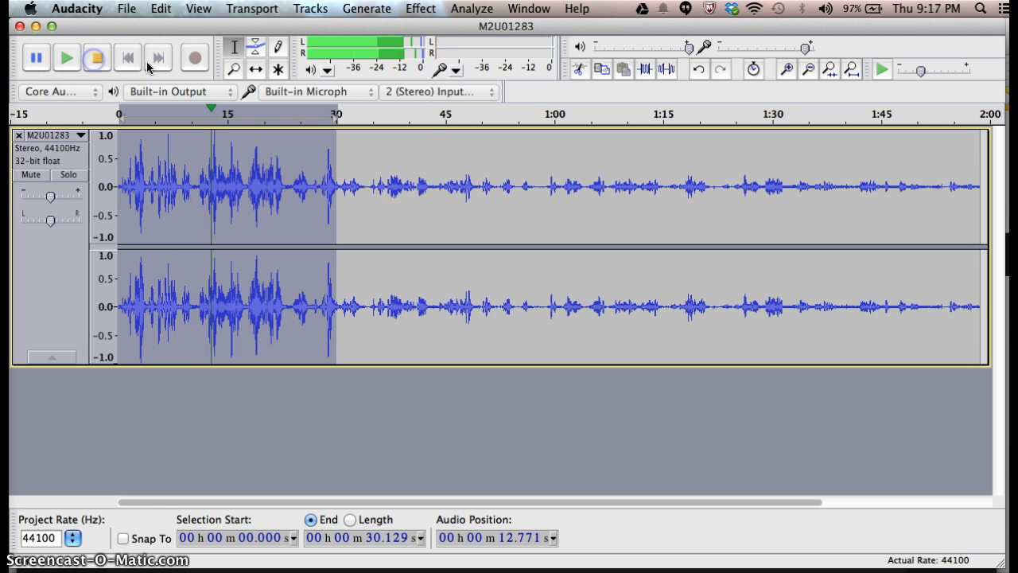
click(501, 183)
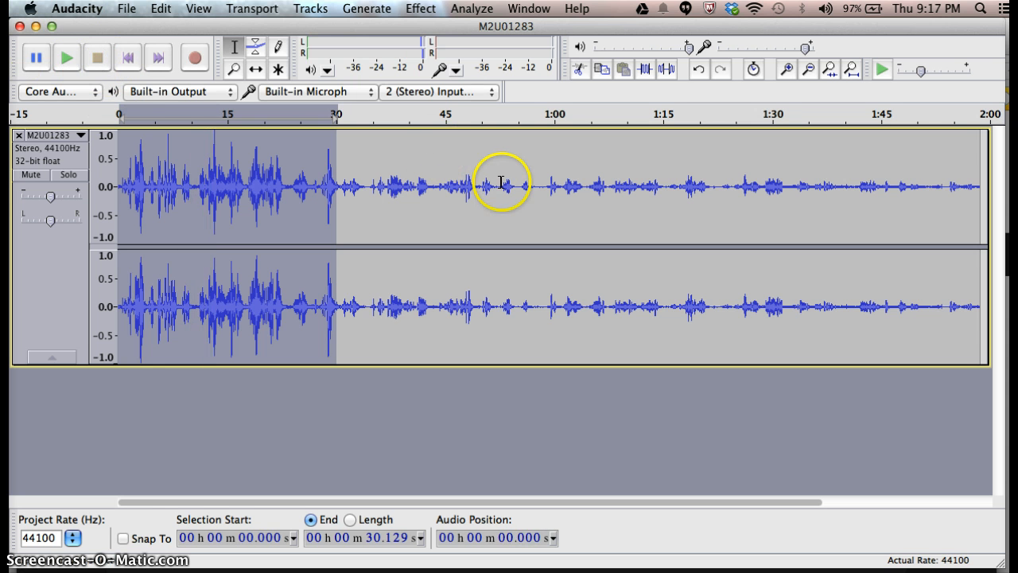
click(498, 236)
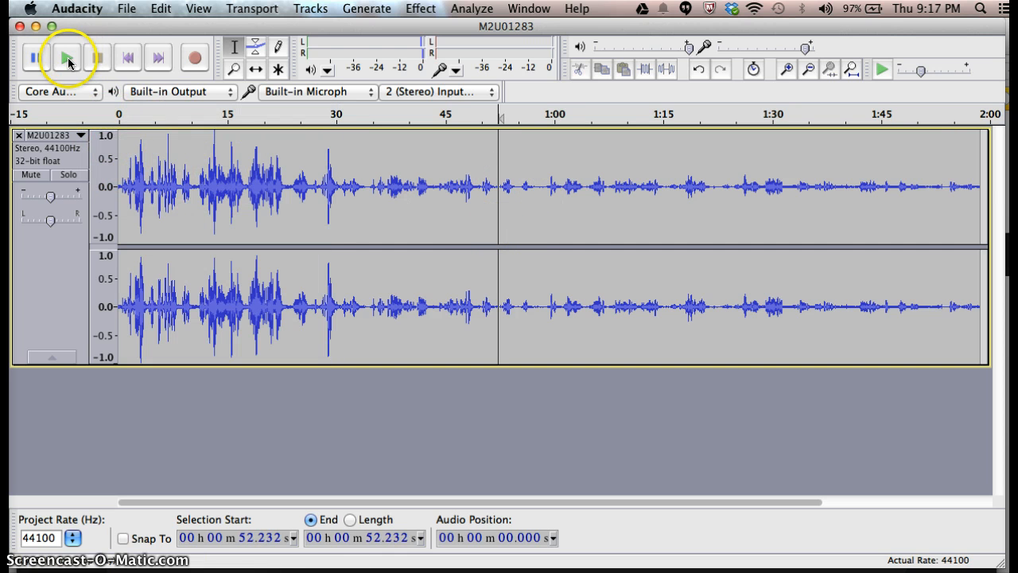
click(128, 60)
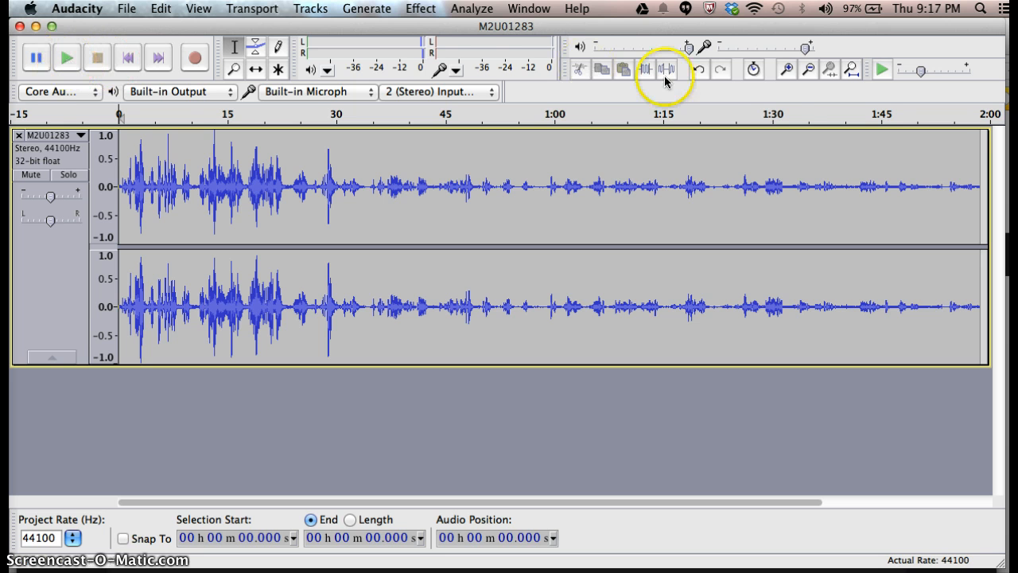
Listen from the start to find where the first passage ends, and select the audio from 0 to about 11.16 seconds.
click(787, 71)
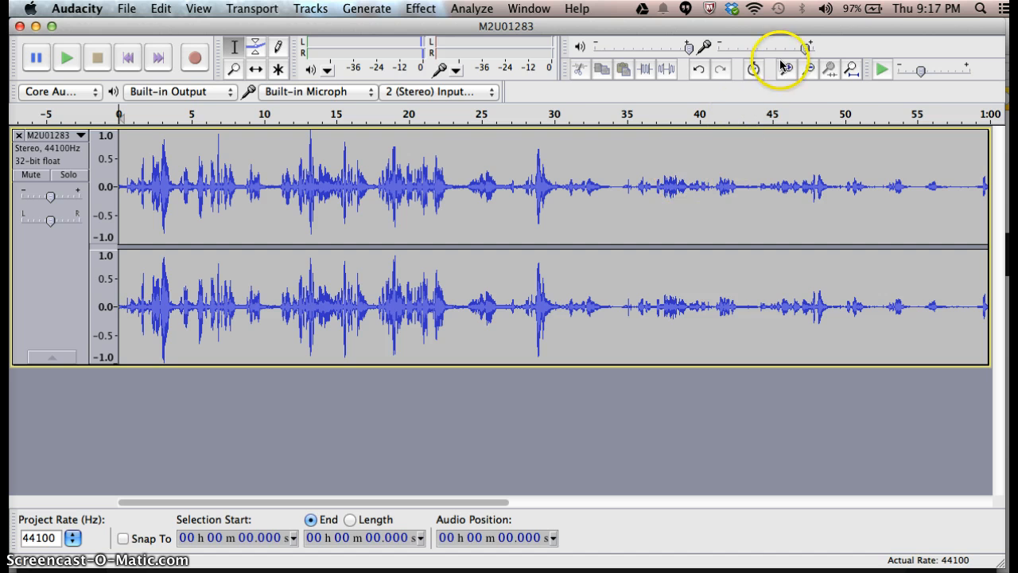
click(786, 70)
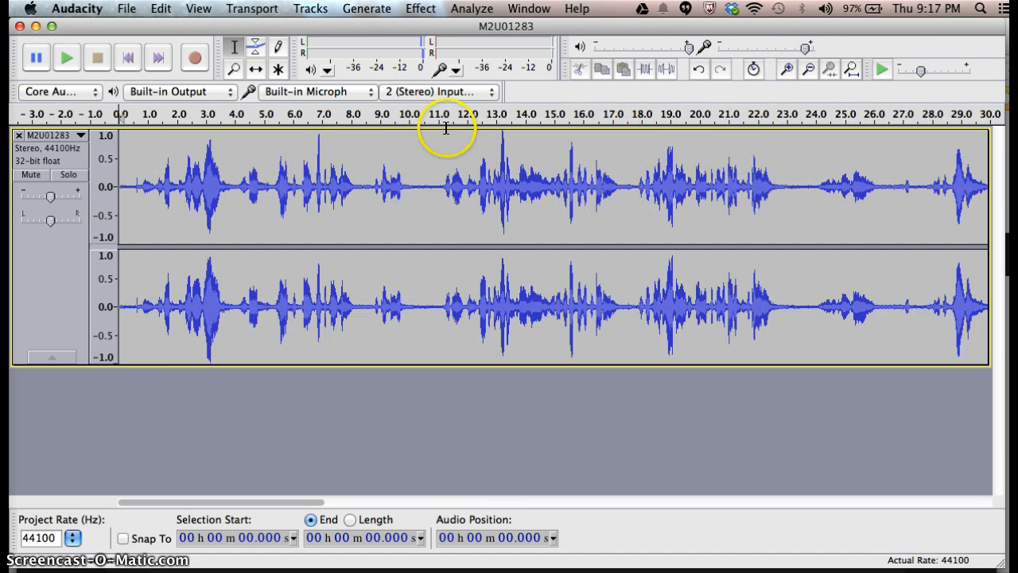
click(69, 60)
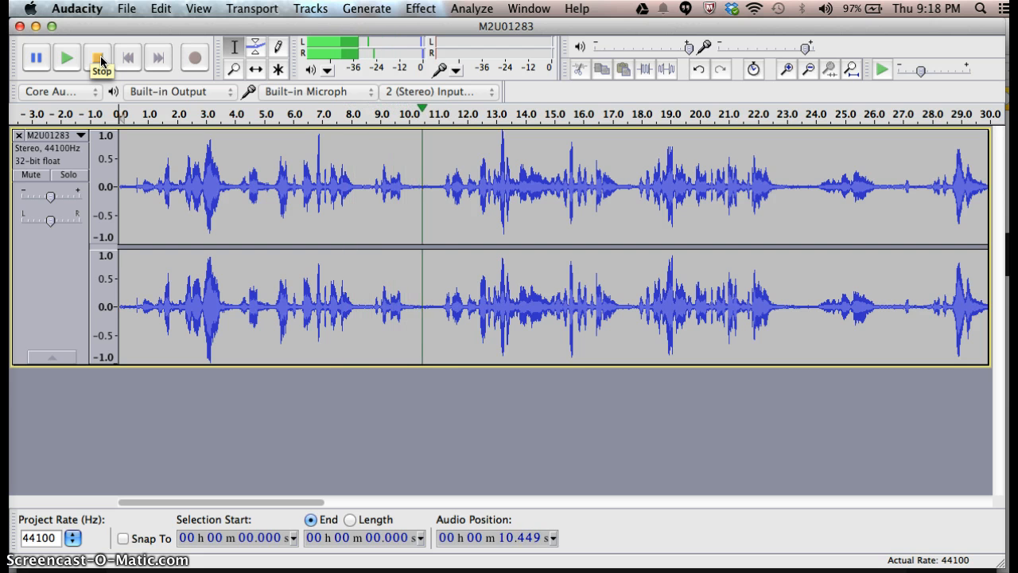
click(102, 61)
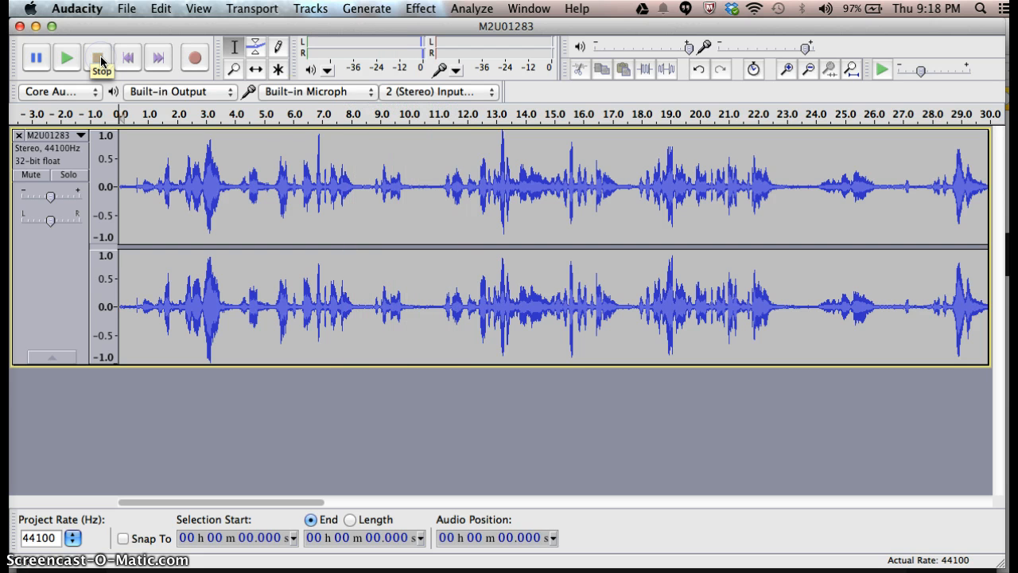
click(443, 186)
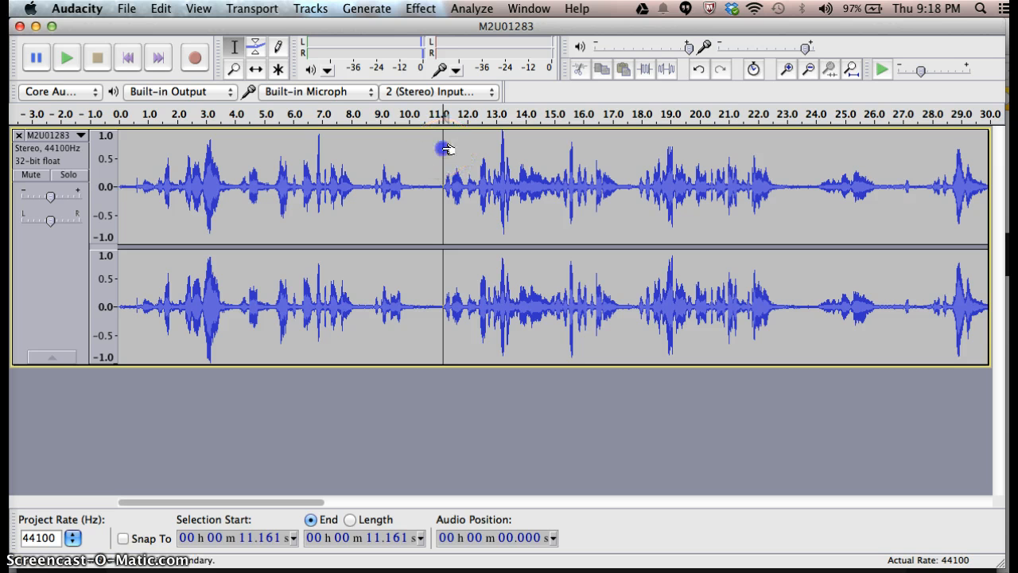
drag(443, 148, 94, 167)
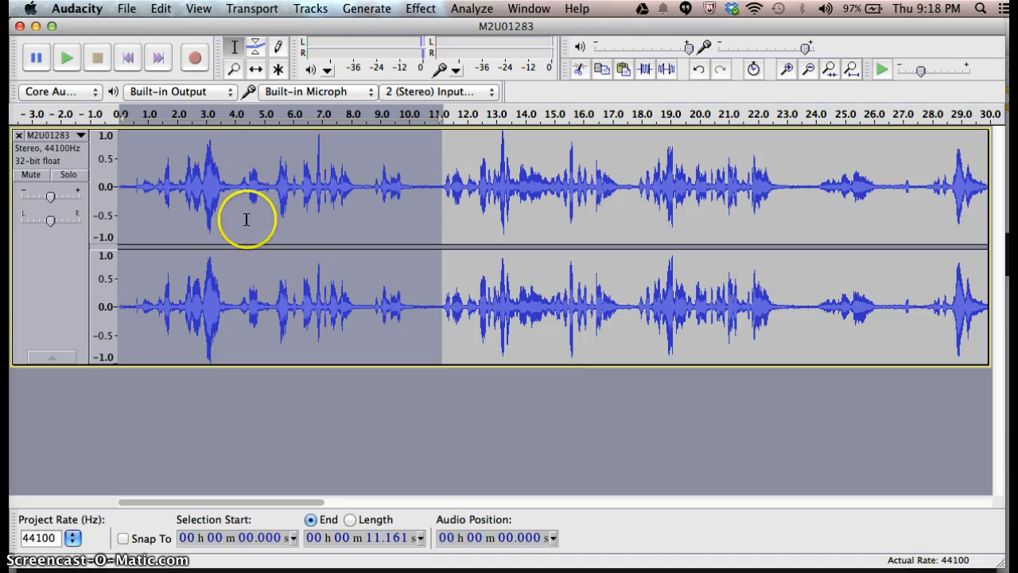
Copy the selected passage into a new, empty project and align its window with the screen.
click(128, 10)
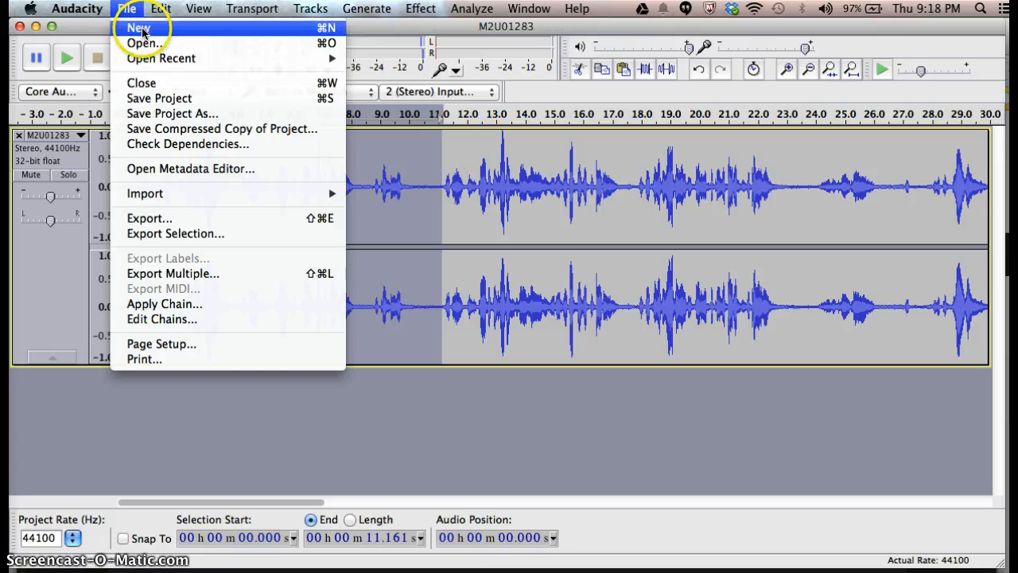
click(140, 30)
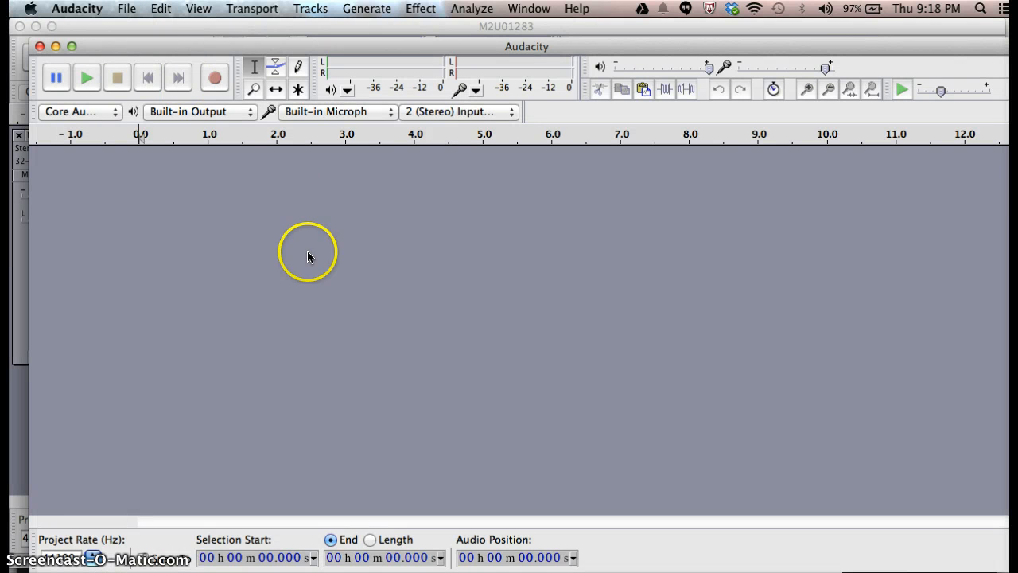
drag(293, 51, 279, 29)
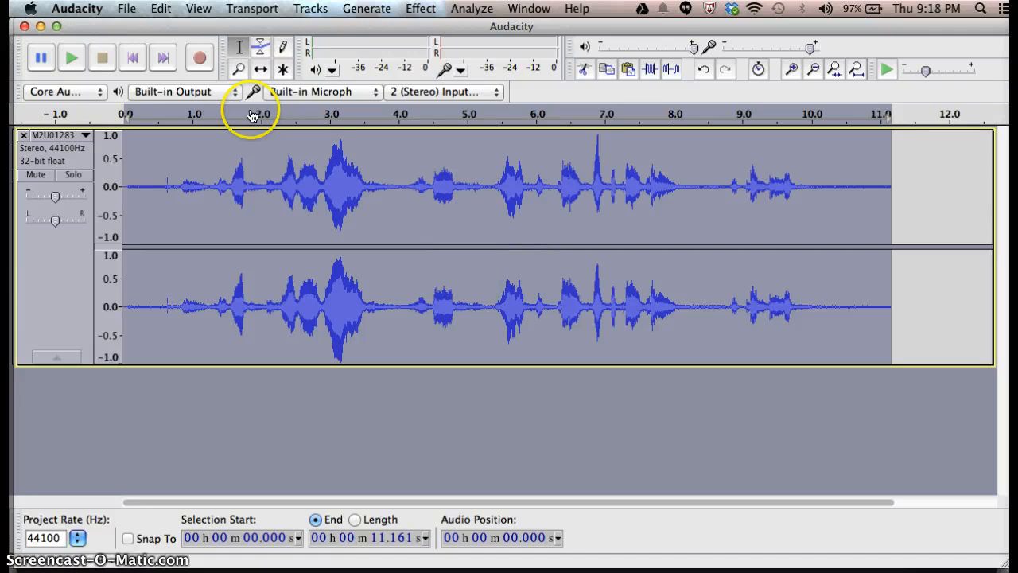
Listen to the opening of the pasted clip and delete the quiet lead-in, about the first 0.81 seconds.
click(77, 57)
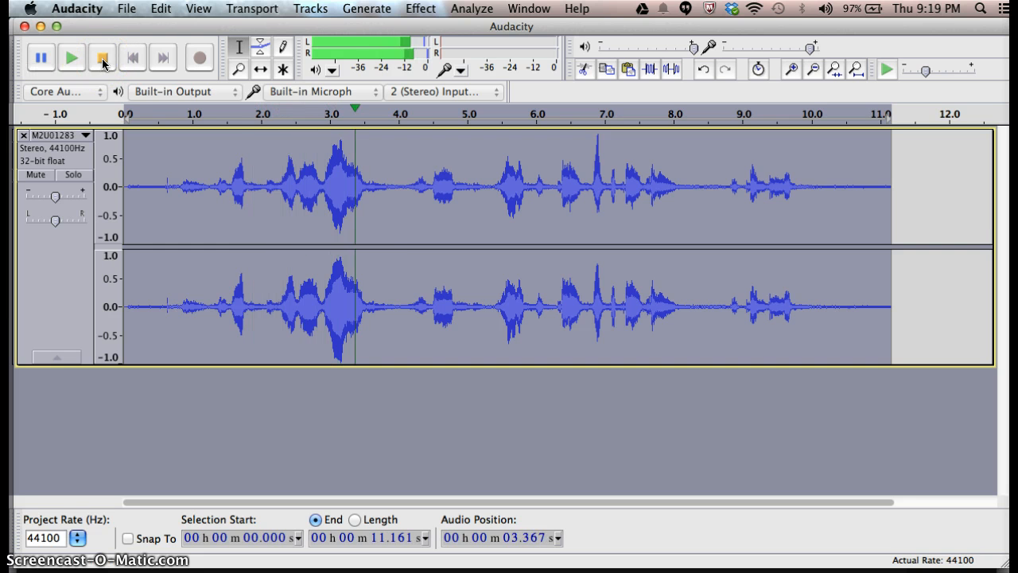
click(103, 61)
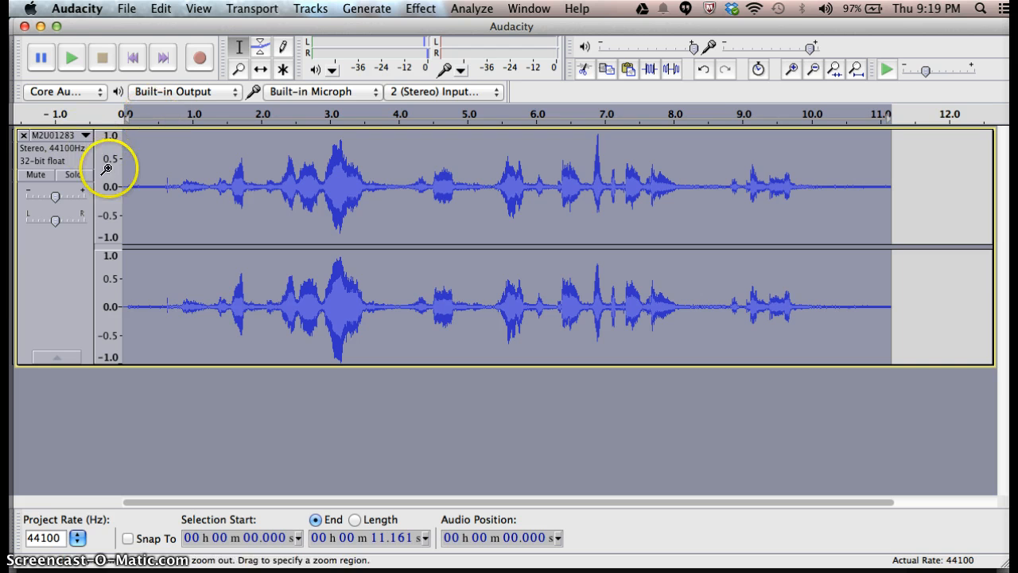
click(70, 63)
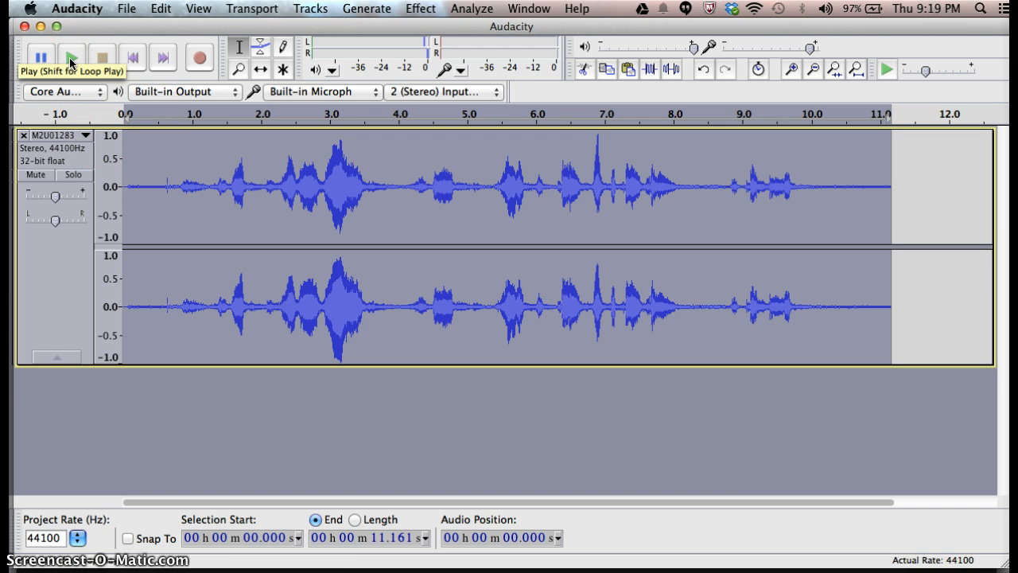
click(70, 63)
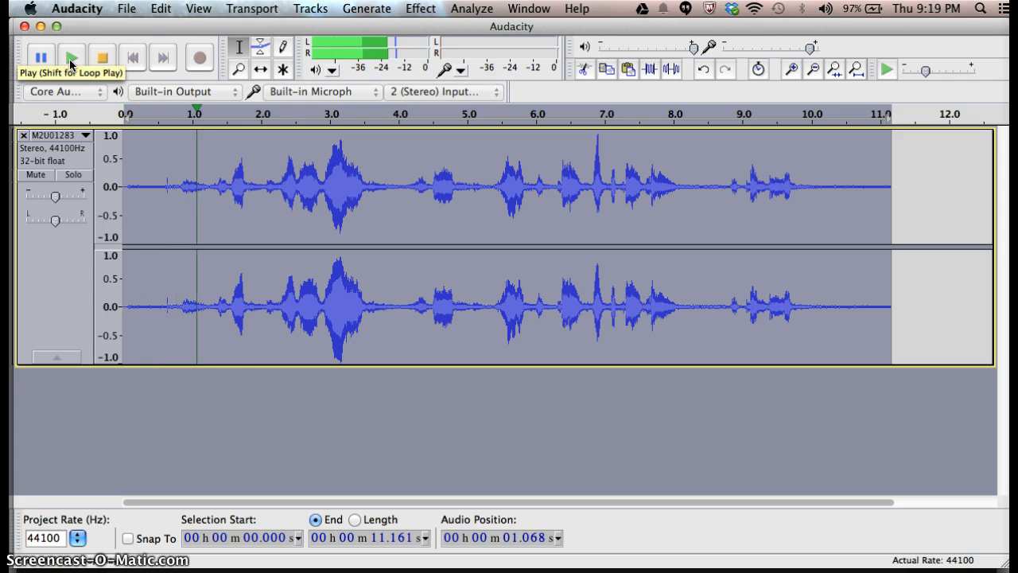
click(106, 61)
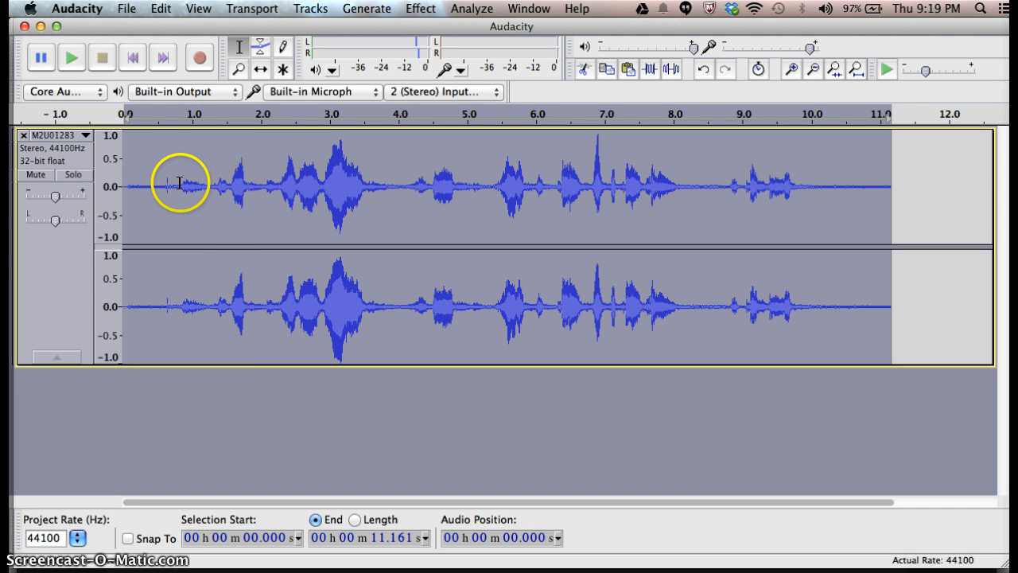
click(178, 184)
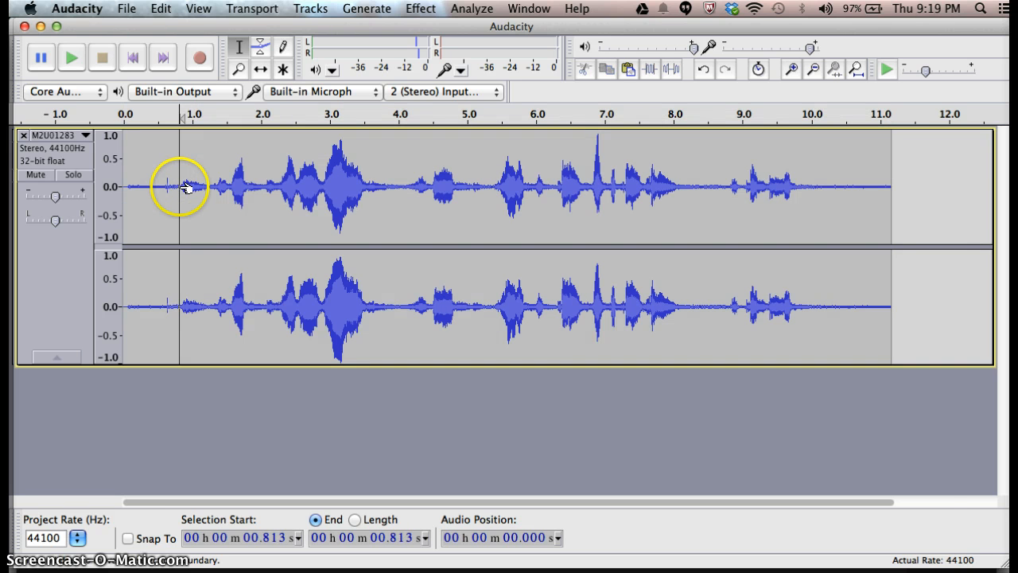
drag(181, 180, 123, 181)
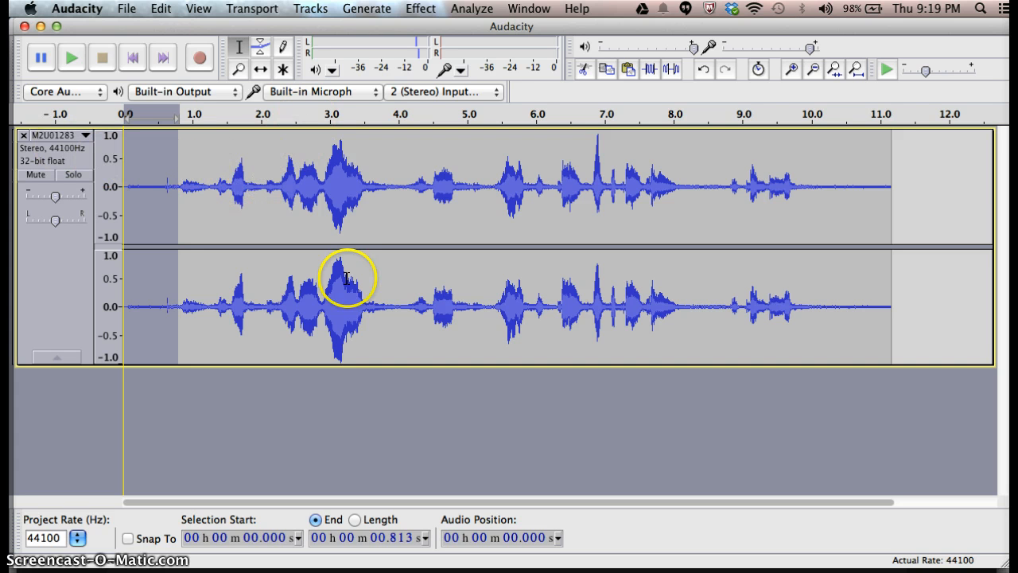
key(Delete)
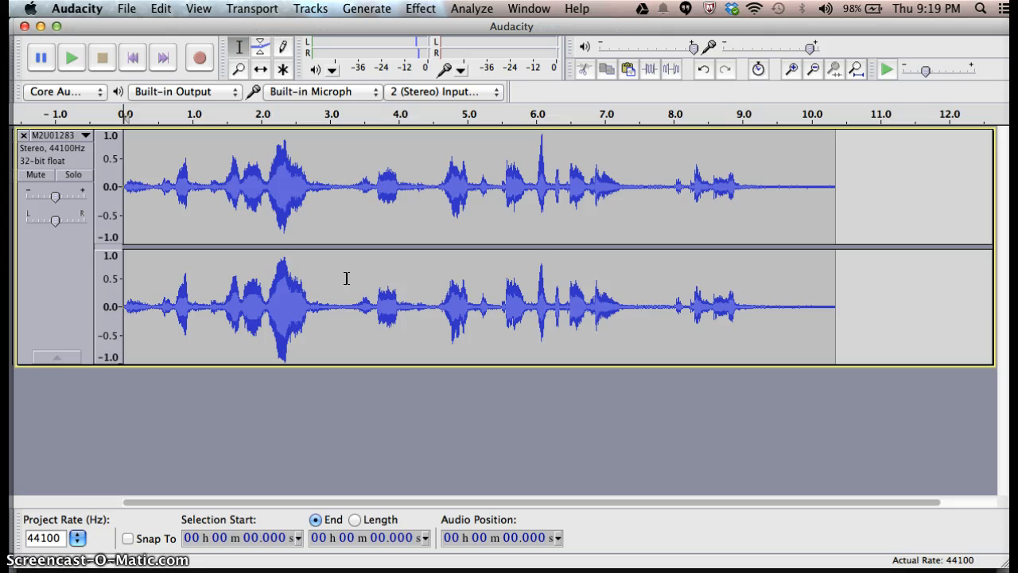
Listen through the trimmed clip and delete the quiet tail from about 9.25 seconds to past the end.
click(69, 60)
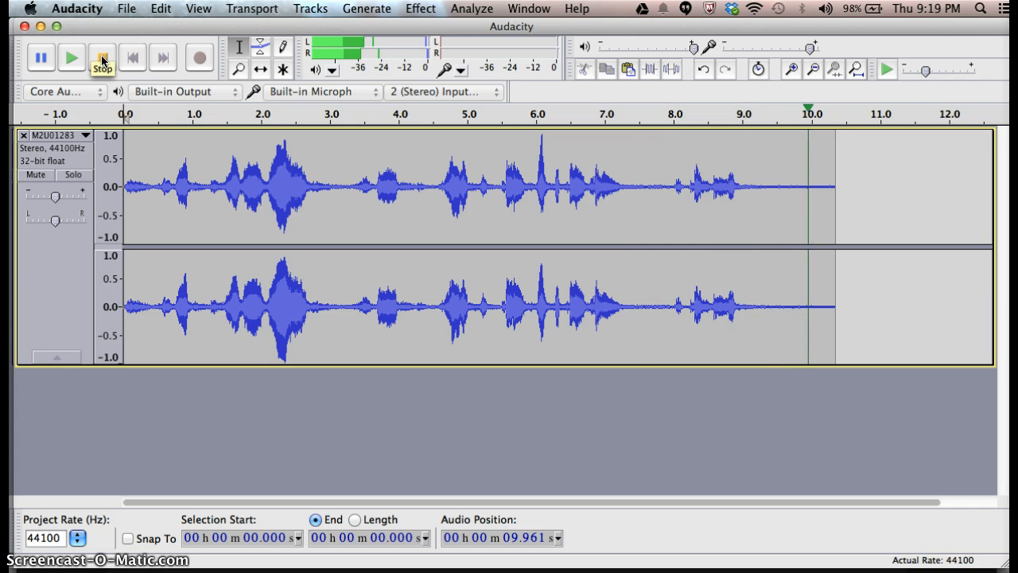
click(102, 60)
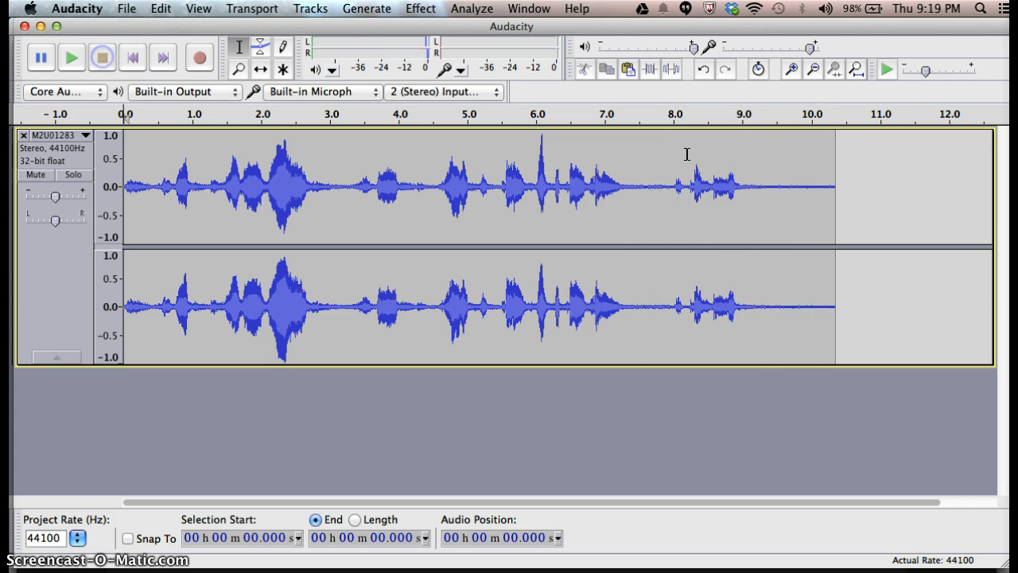
click(759, 185)
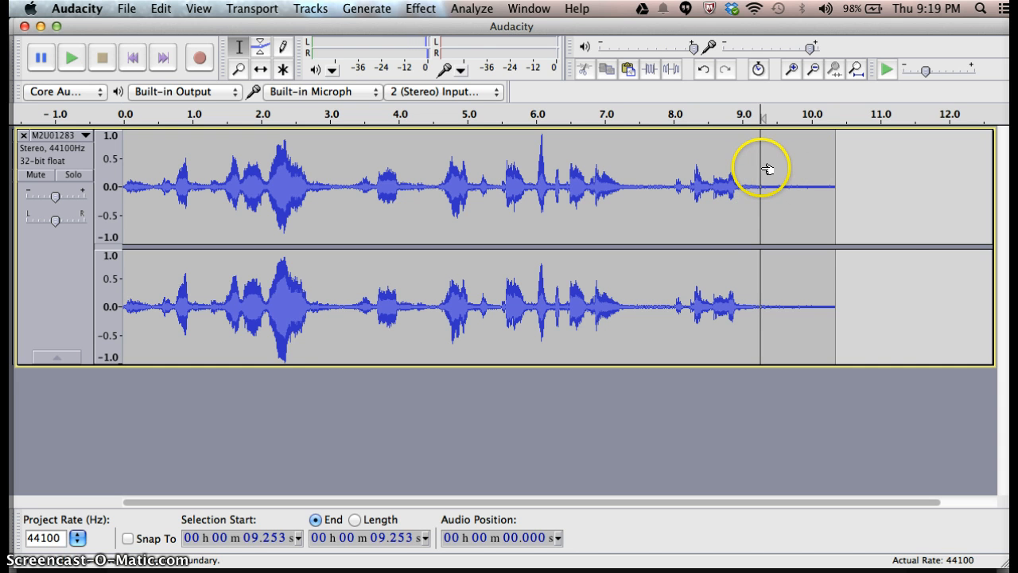
drag(761, 167, 915, 150)
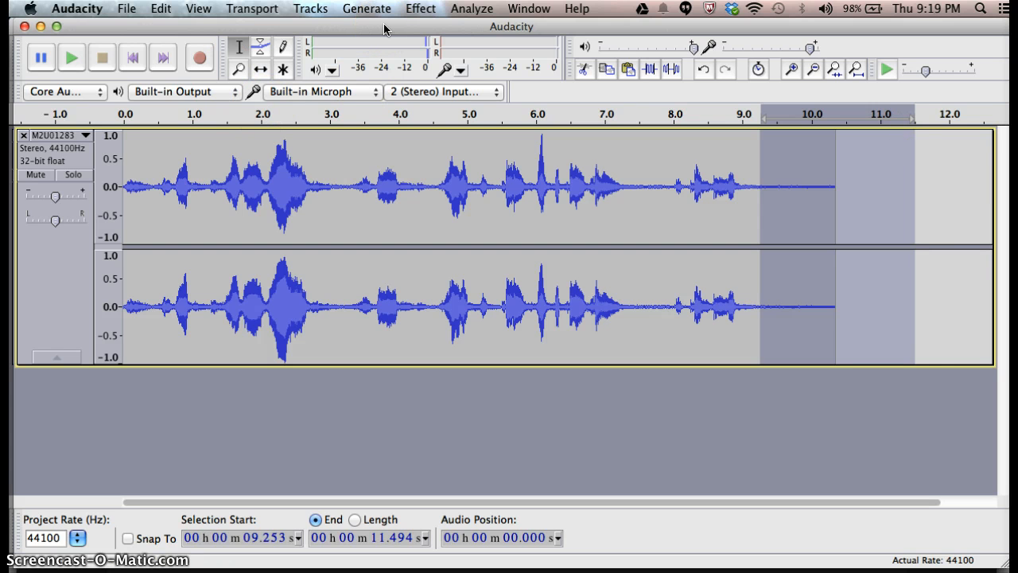
key(Delete)
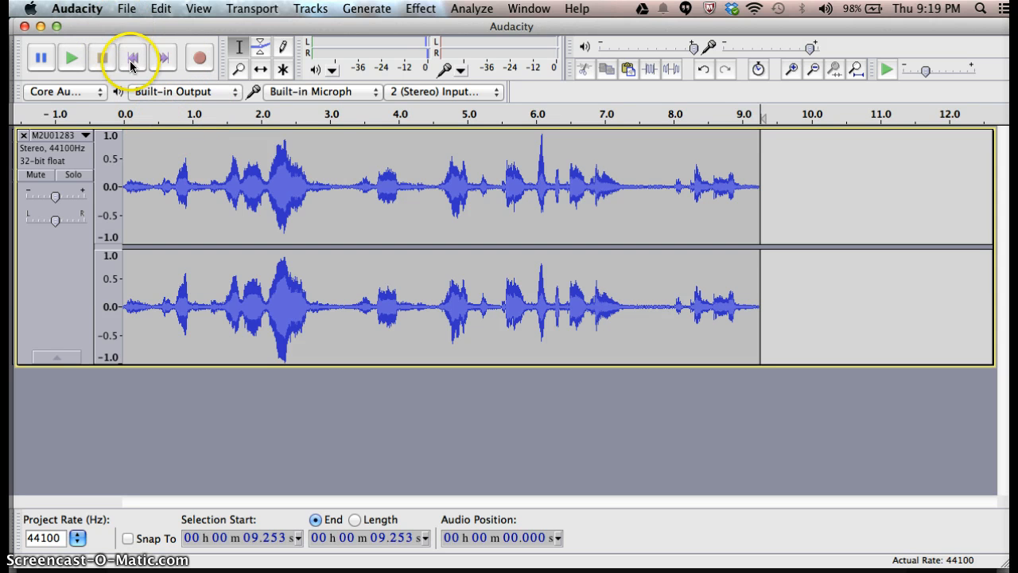
Export the clip to the Desktop as an MP3 file named Wreck, leaving the metadata fields empty.
click(125, 12)
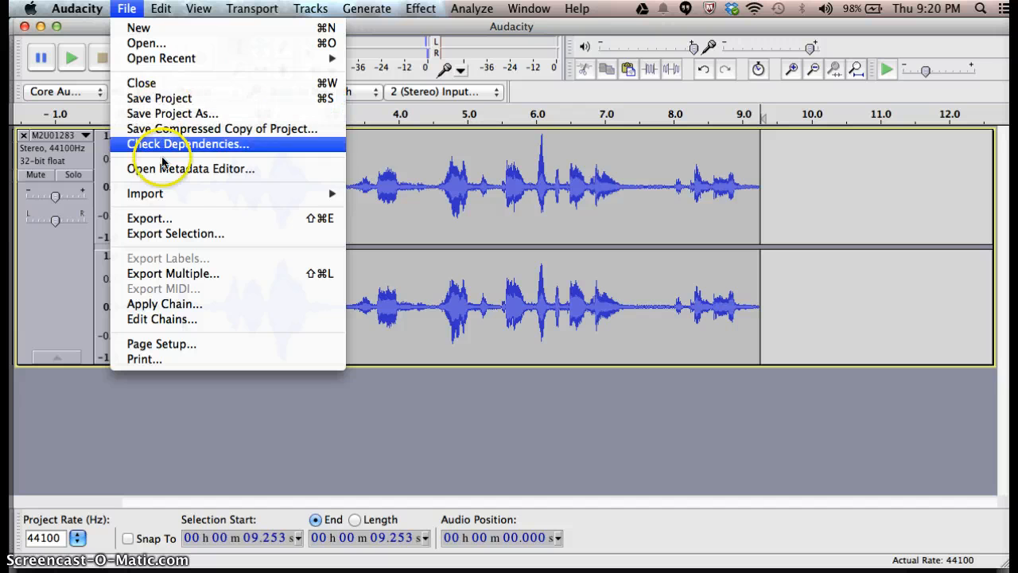
click(160, 219)
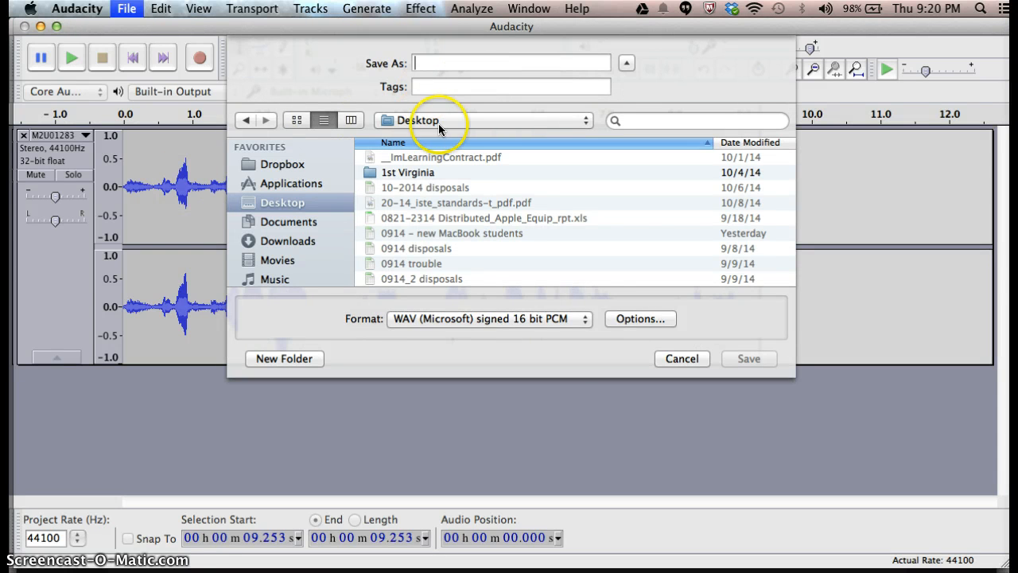
click(588, 319)
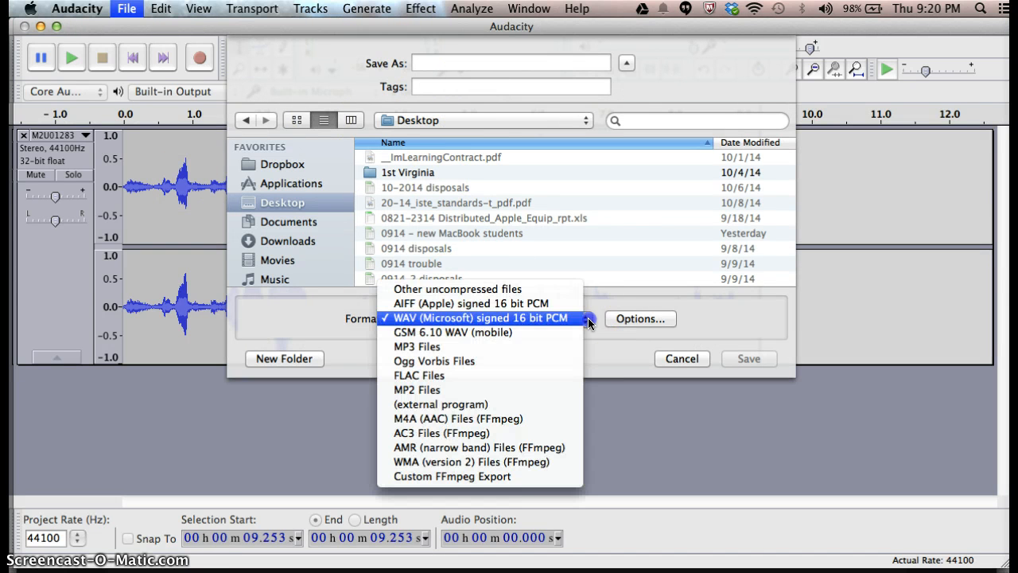
click(487, 347)
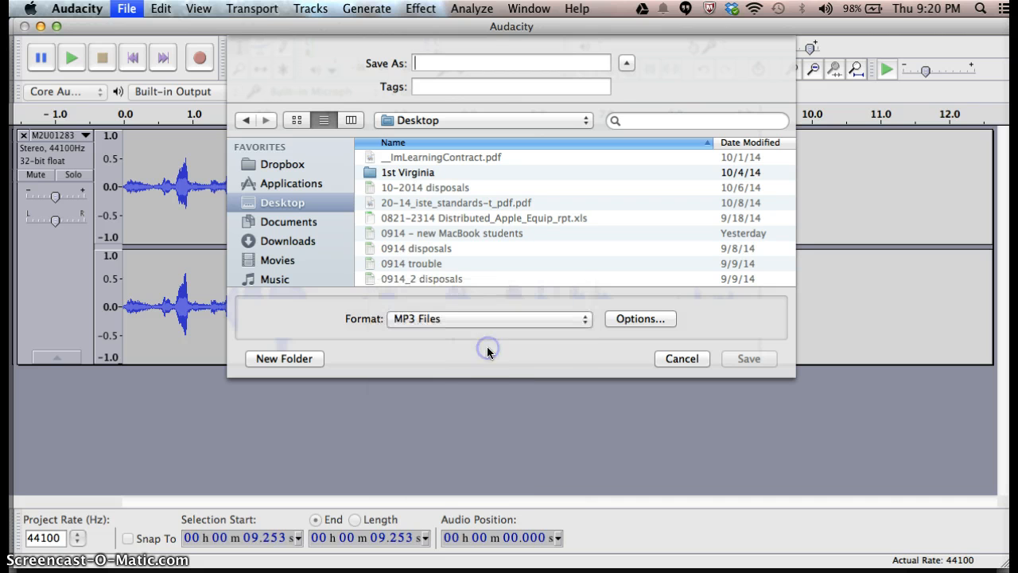
click(482, 94)
click(434, 63)
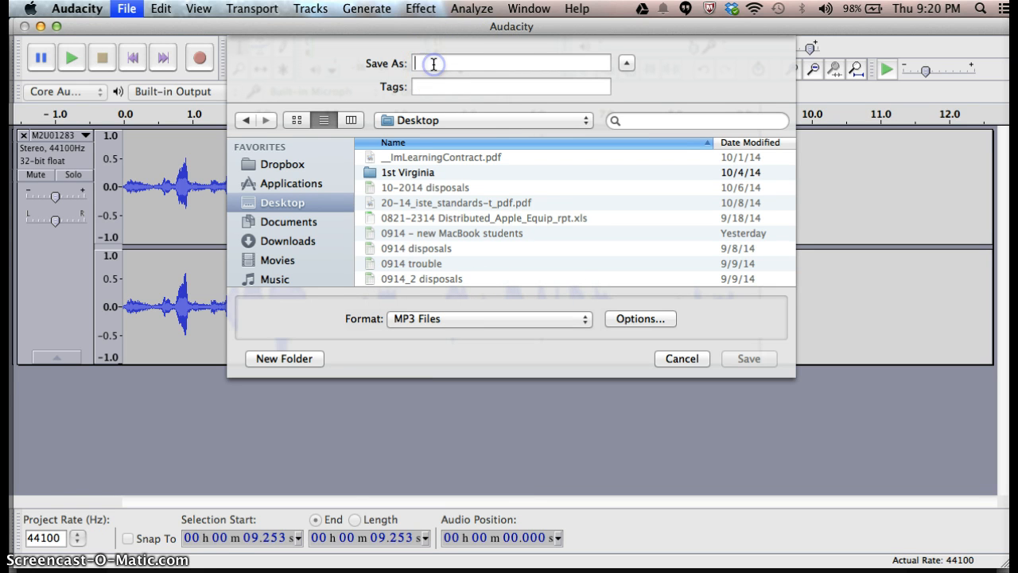
text(Wreck)
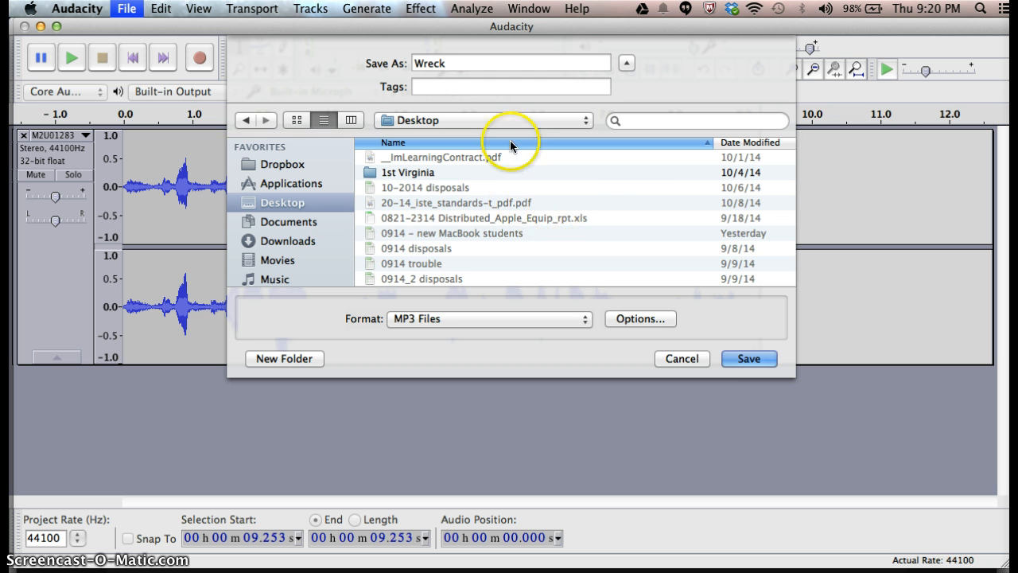
click(751, 359)
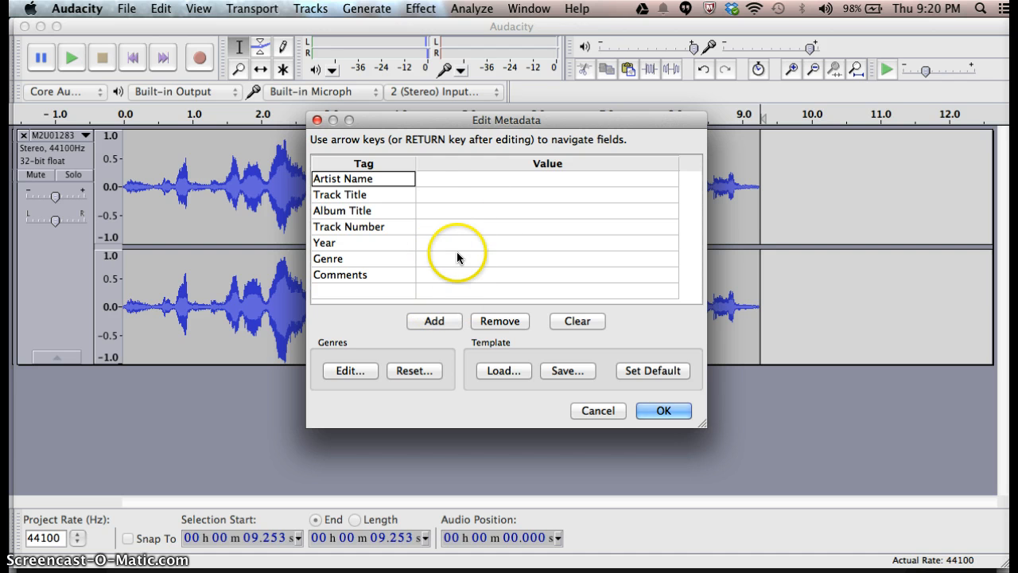
click(678, 411)
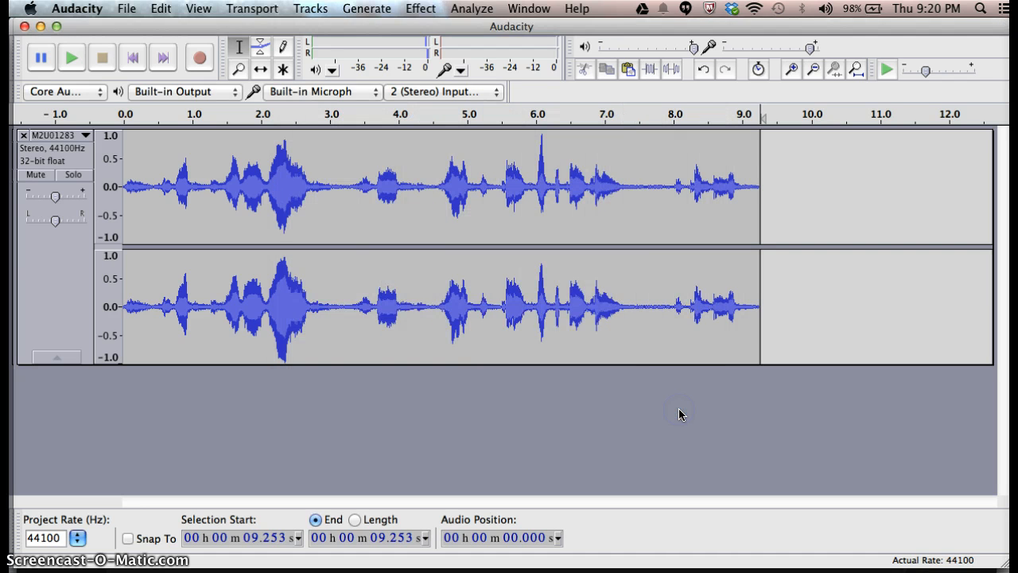